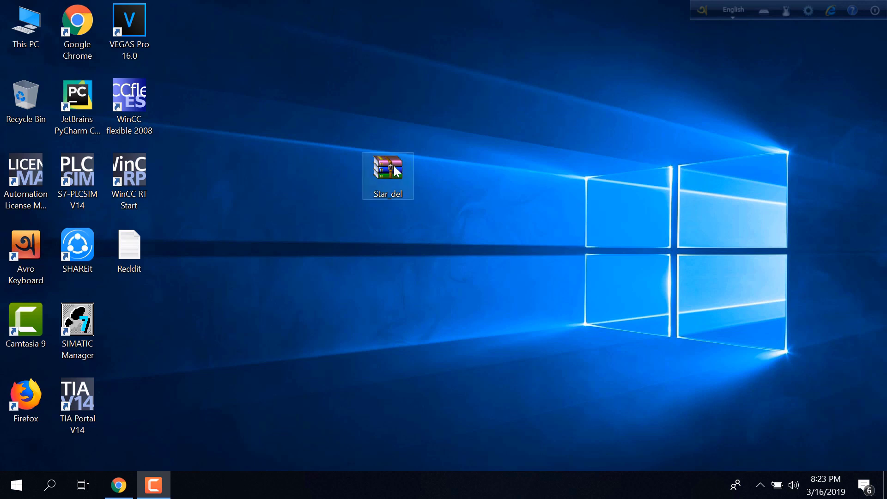
Reposition the Star_del archive icon a short distance to the right on the desktop.
{"action": "mouse_move", "coordinate": [391, 167]}
{"action": "left_mouse_down"}
{"action": "mouse_move", "coordinate": [399, 224]}
{"action": "mouse_move", "coordinate": [444, 235]}
{"action": "mouse_move", "coordinate": [446, 183]}
{"action": "left_mouse_up"}
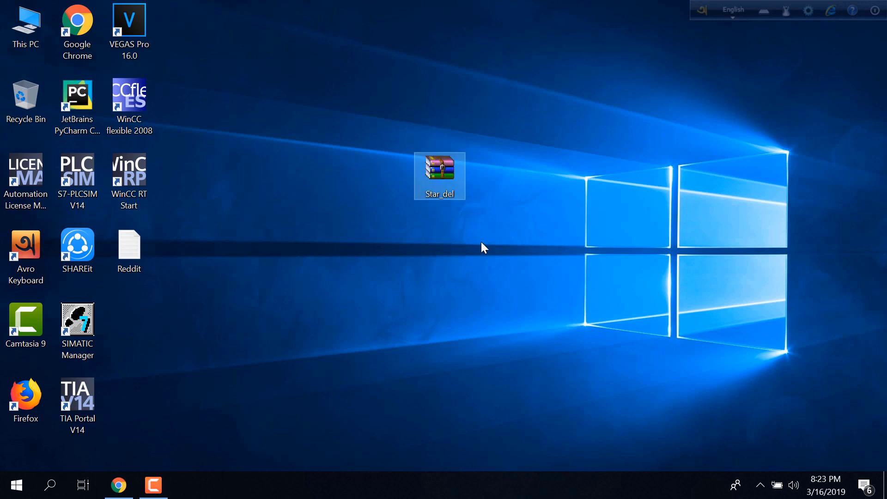
Extract the Star_del archive to a Star_del\ folder and drag that folder next to the archive.
{"action": "right_click", "coordinate": [444, 171]}
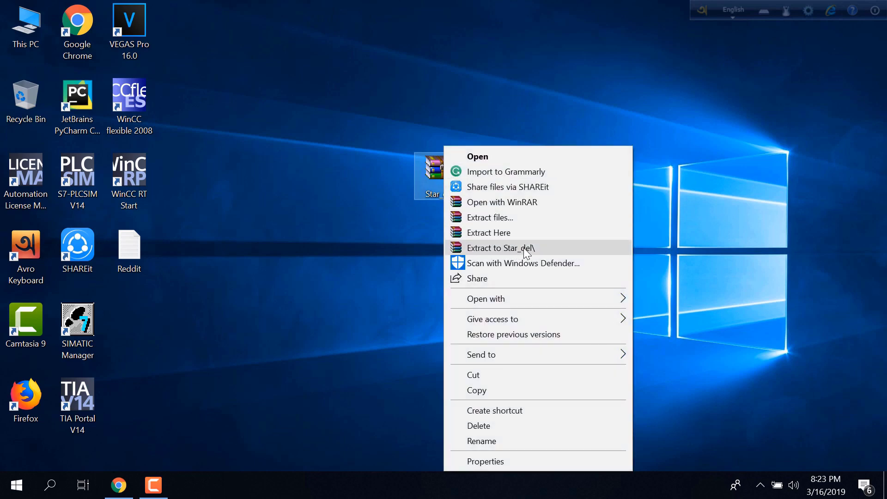
{"action": "left_click", "coordinate": [523, 248]}
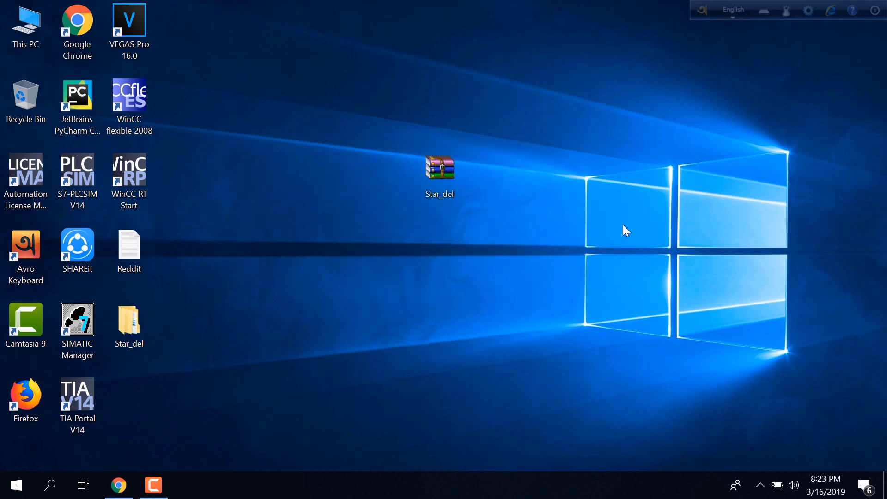
{"action": "left_click_drag", "start_coordinate": [139, 325], "coordinate": [507, 271]}
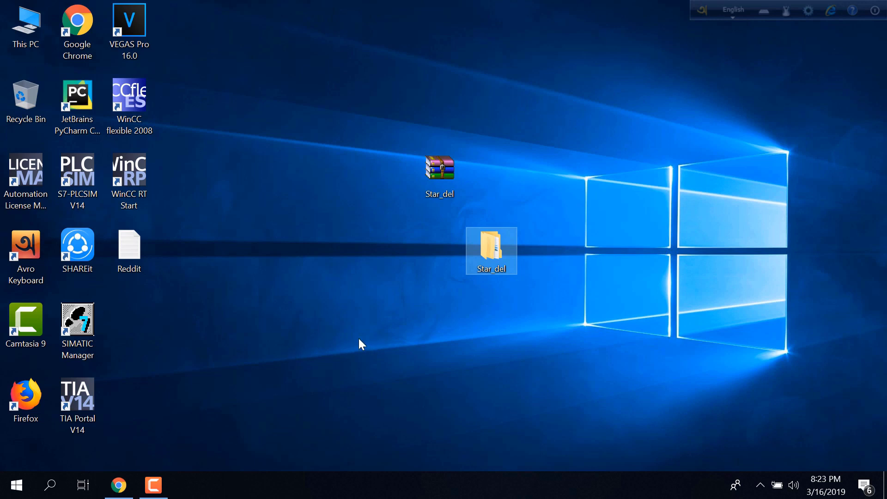
Launch TIA Portal V14 from its desktop icon and maximize its window.
{"action": "double_click", "coordinate": [81, 394]}
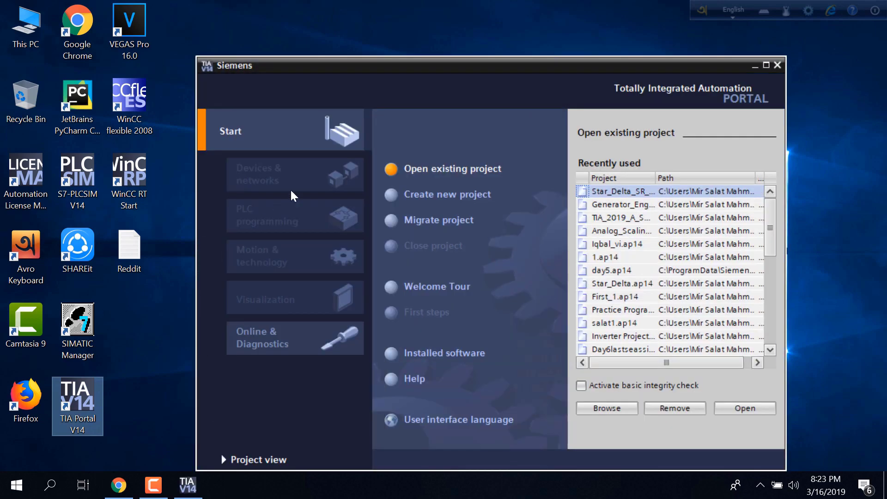
{"action": "left_click_drag", "start_coordinate": [410, 65], "coordinate": [324, 24]}
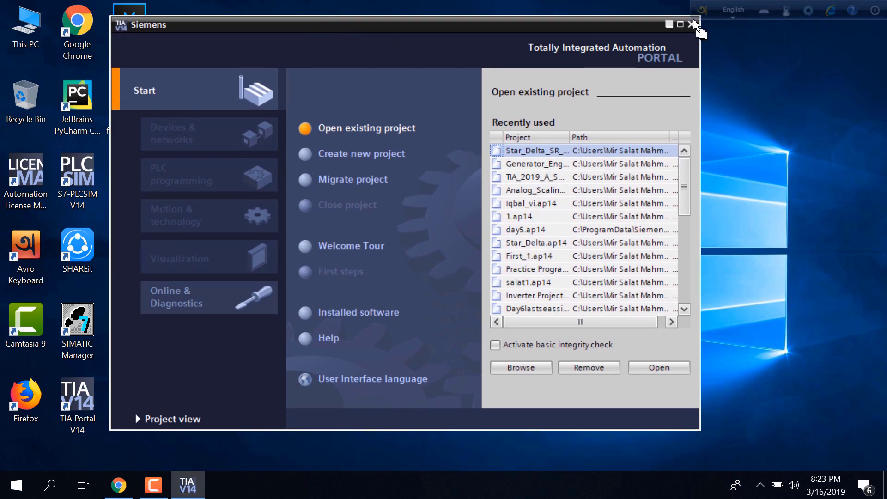
{"action": "left_click", "coordinate": [681, 25]}
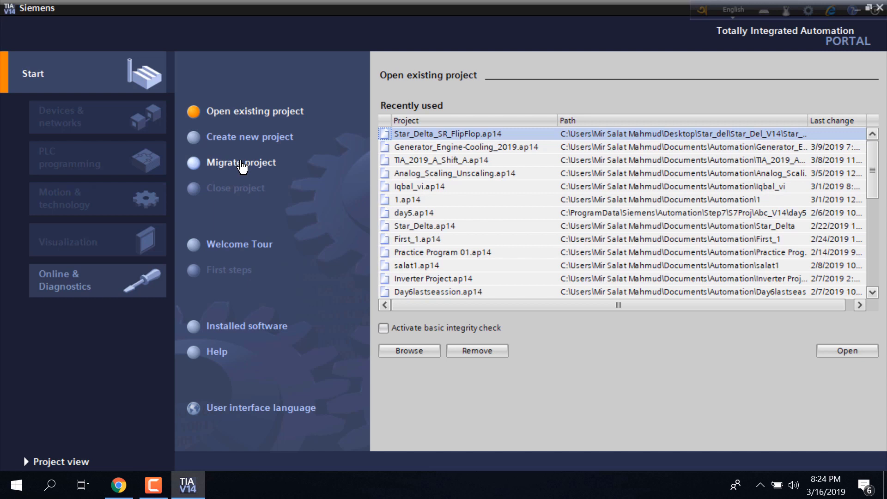
Choose 'Migrate project' in the TIA Portal Start portal.
{"action": "left_click", "coordinate": [241, 165]}
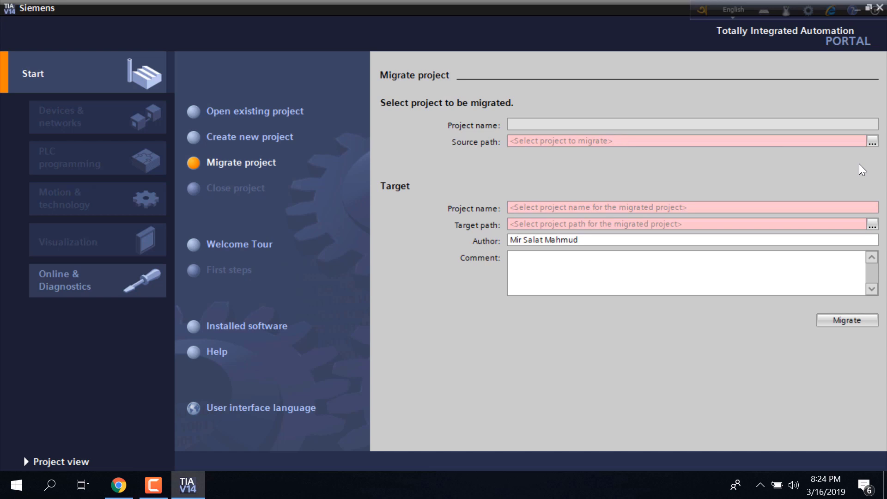
Browse to Desktop > Star_del > Star_Del and pick Star_Delta_SR_FlipFlop.s7p as the source project.
{"action": "left_click", "coordinate": [871, 142]}
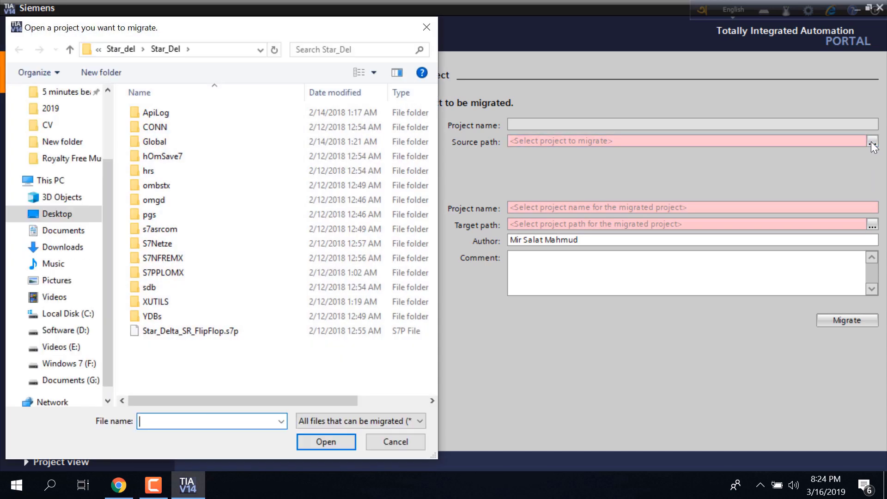
{"action": "left_click", "coordinate": [70, 215]}
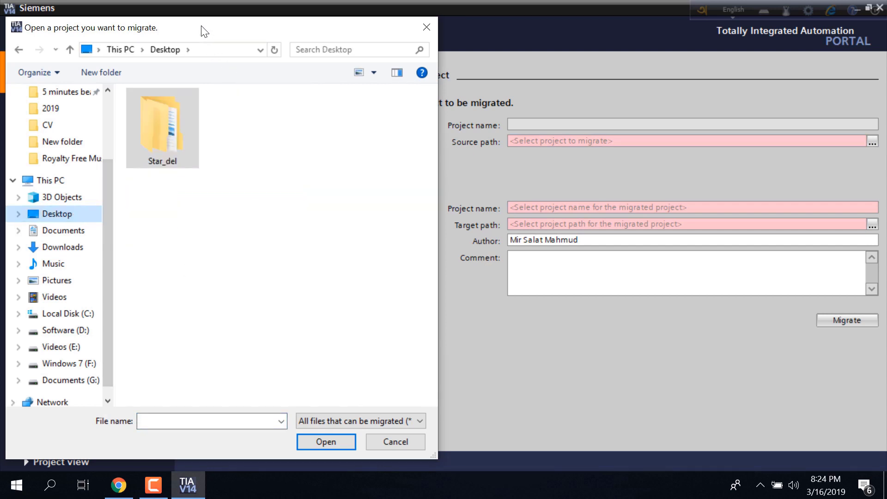
{"action": "left_click_drag", "start_coordinate": [200, 27], "coordinate": [384, 26]}
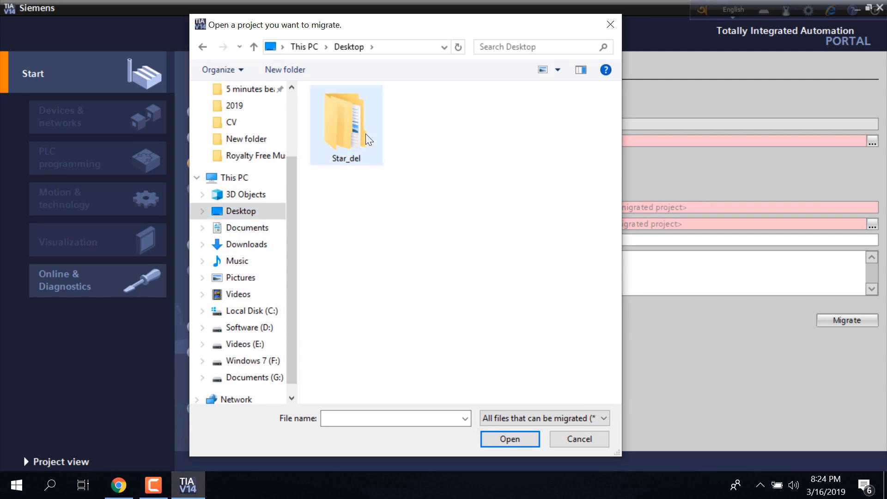
{"action": "double_click", "coordinate": [354, 131]}
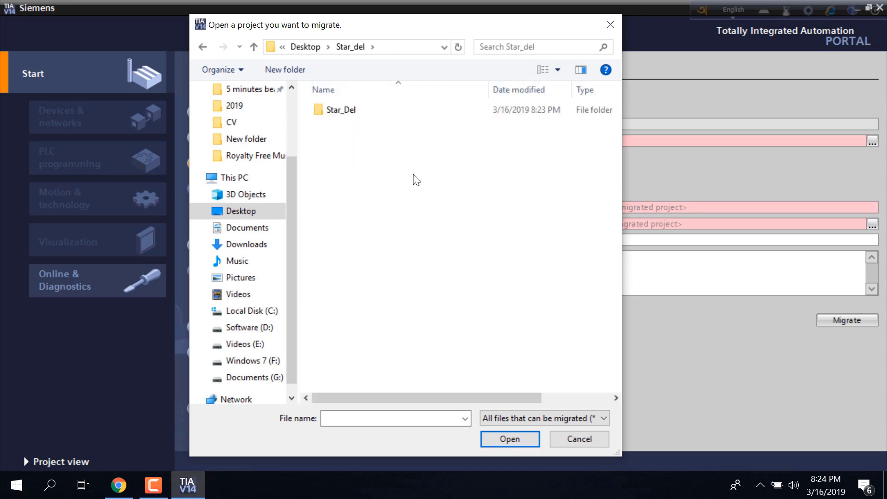
{"action": "left_click", "coordinate": [350, 114]}
{"action": "double_click", "coordinate": [349, 114]}
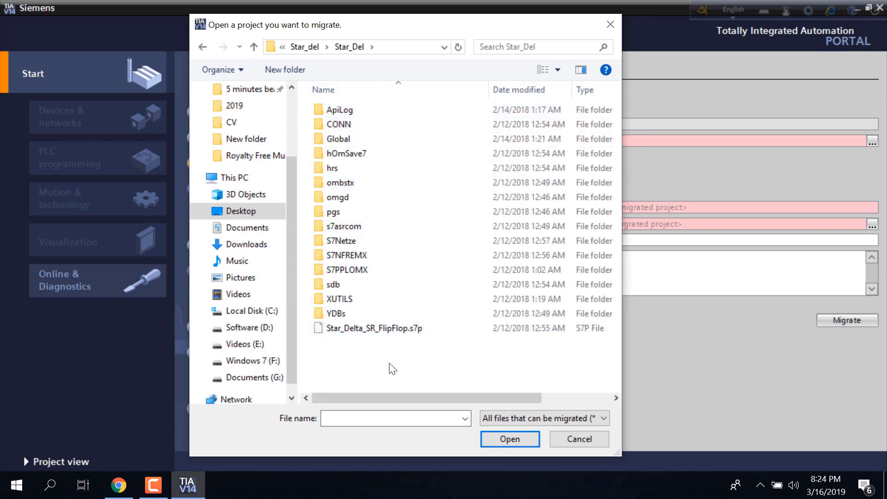
{"action": "double_click", "coordinate": [551, 28]}
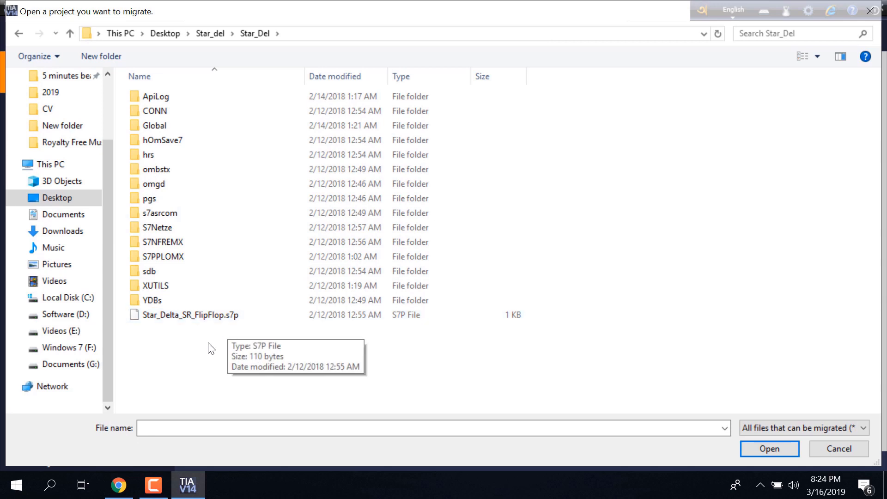
{"action": "left_click", "coordinate": [180, 320]}
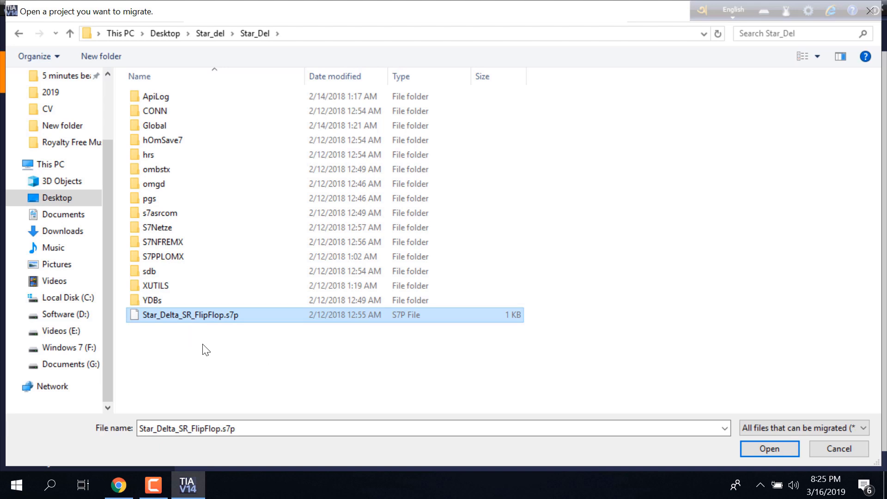
{"action": "double_click", "coordinate": [221, 317]}
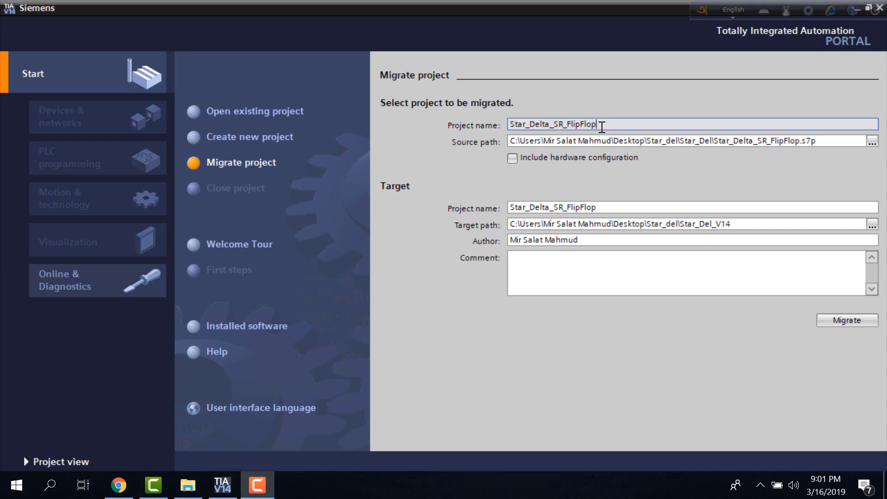
Review the project name, source path and Star_Del_V14 target, leaving hardware configuration unchecked.
{"action": "left_click_drag", "start_coordinate": [598, 125], "coordinate": [509, 125]}
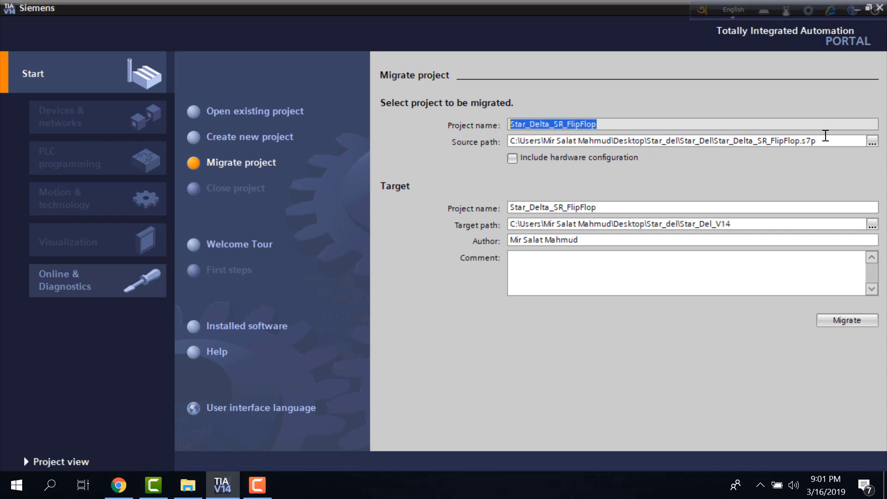
{"action": "left_click_drag", "start_coordinate": [824, 141], "coordinate": [501, 144]}
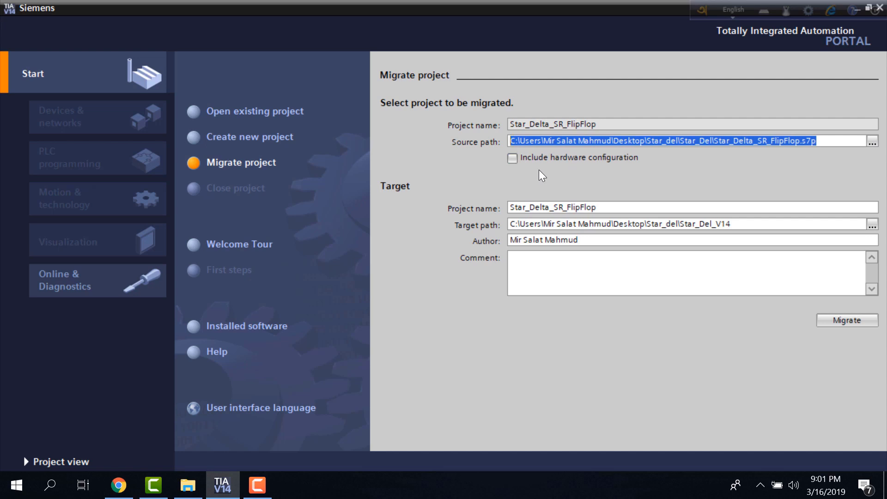
{"action": "left_click", "coordinate": [513, 159]}
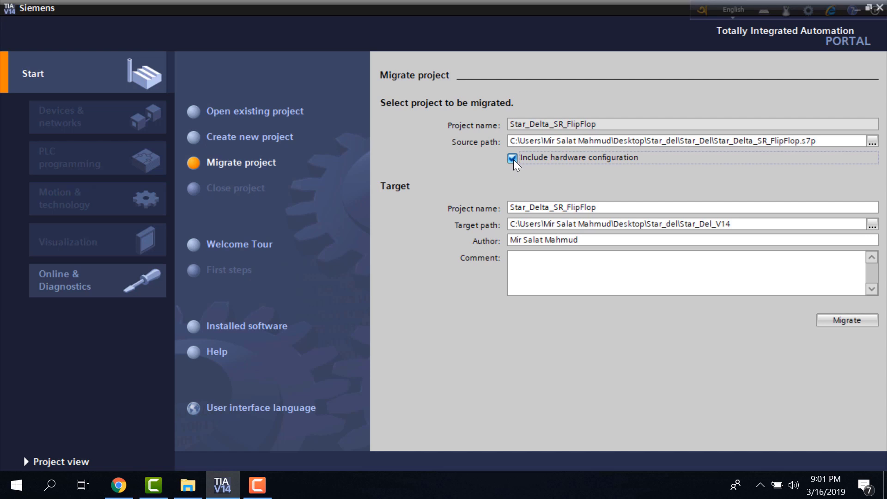
{"action": "left_click", "coordinate": [513, 159]}
{"action": "left_click", "coordinate": [846, 320]}
Run the migration, acknowledge the 'completed with warnings' message, and restore the portal window.
{"action": "left_click", "coordinate": [848, 325]}
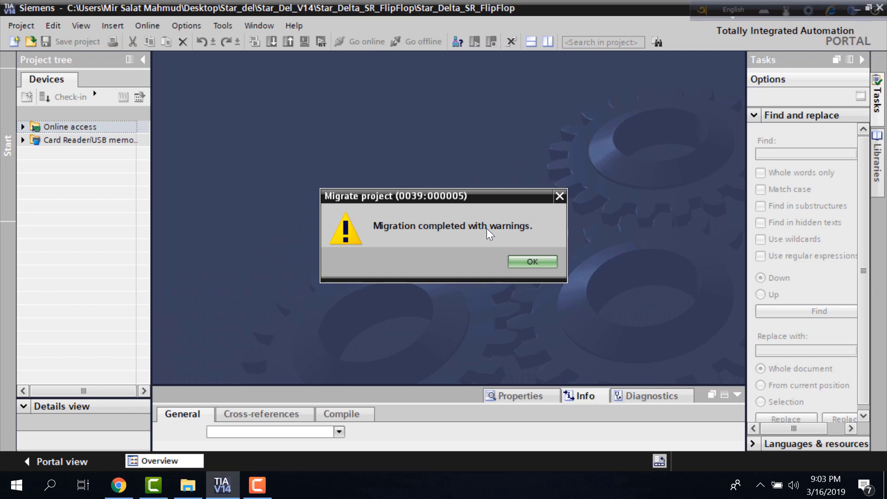
{"action": "left_click", "coordinate": [530, 267]}
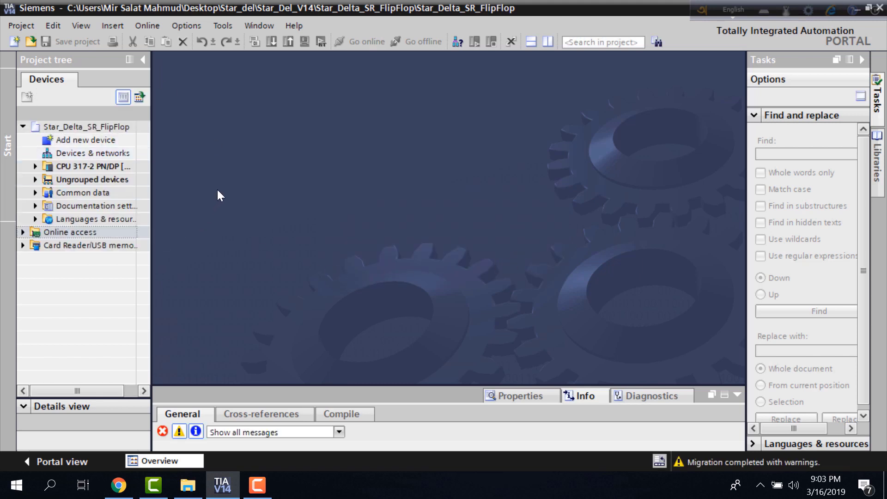
{"action": "double_click", "coordinate": [607, 10]}
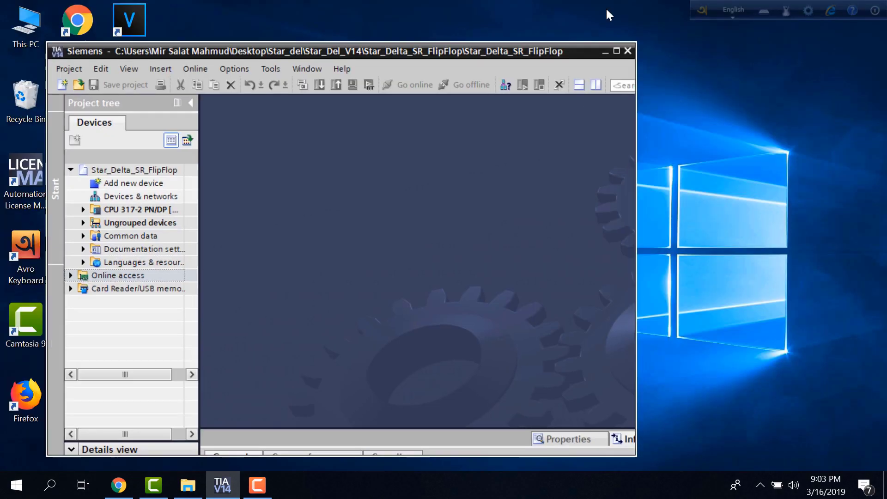
With the portal minimized, browse Star_del > Star_Del_V14 > Star_Delta_SR_FlipFlop and select its project file.
{"action": "left_click", "coordinate": [605, 51]}
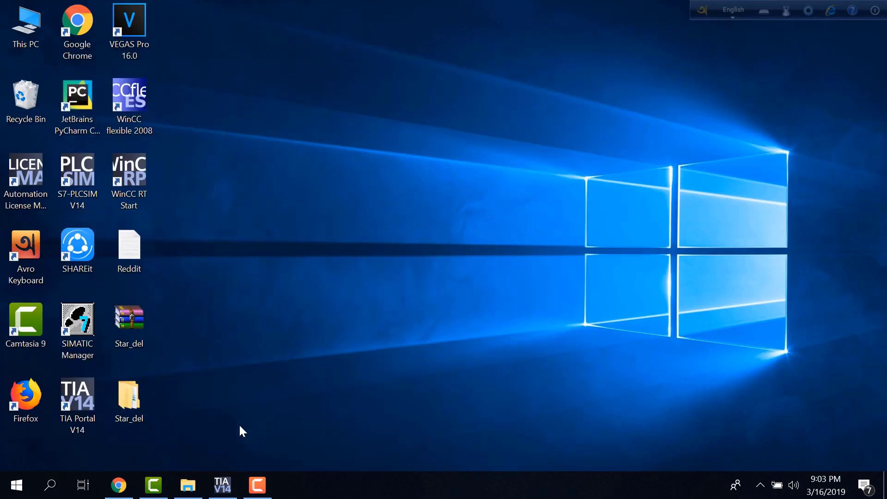
{"action": "double_click", "coordinate": [139, 402]}
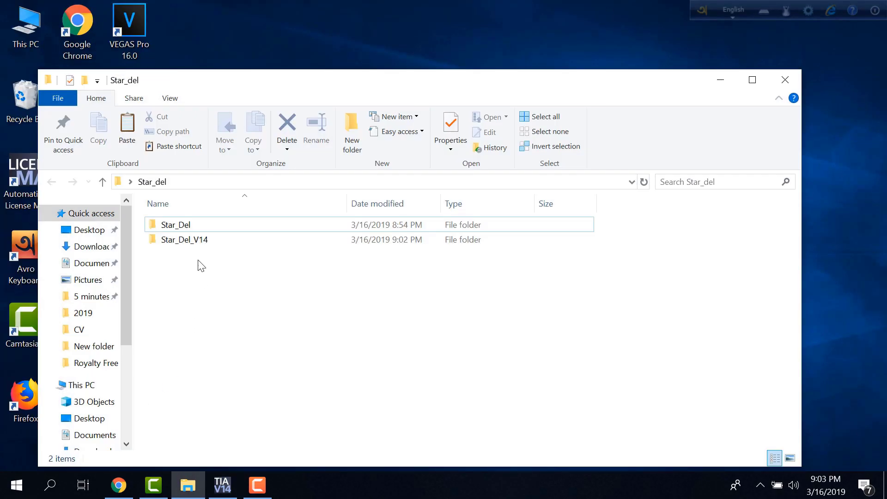
{"action": "left_click", "coordinate": [189, 226]}
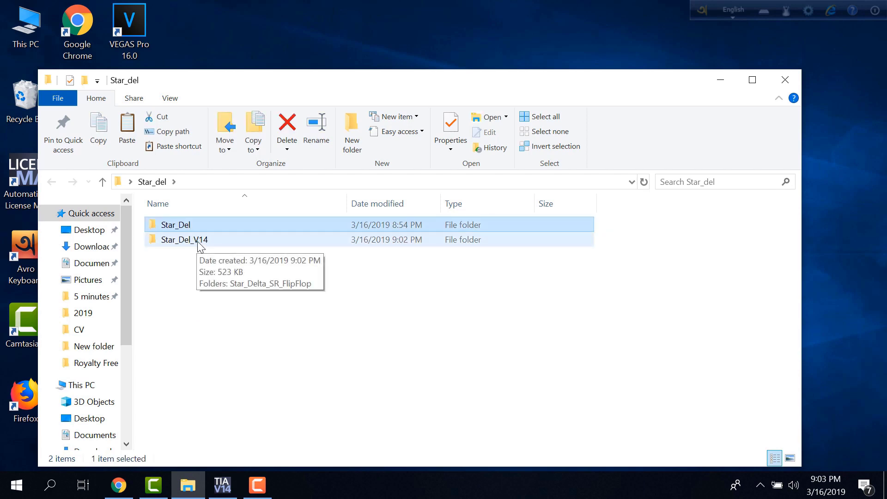
{"action": "left_click", "coordinate": [199, 243]}
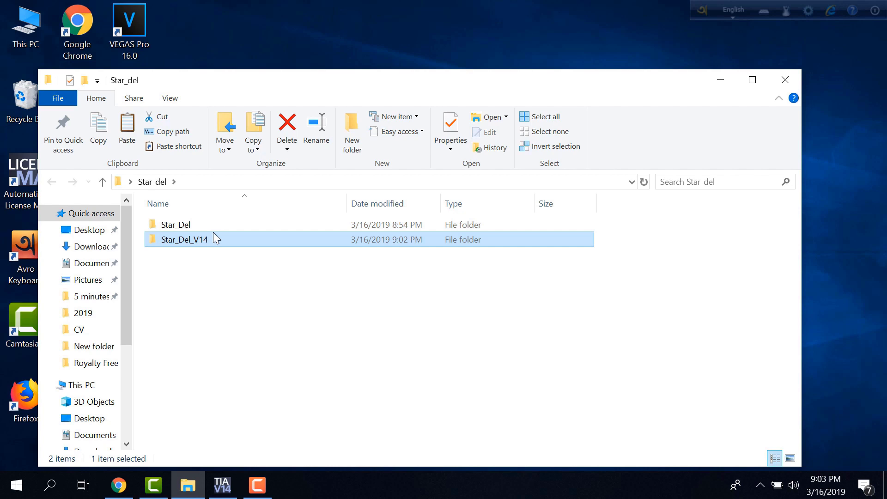
{"action": "double_click", "coordinate": [211, 243]}
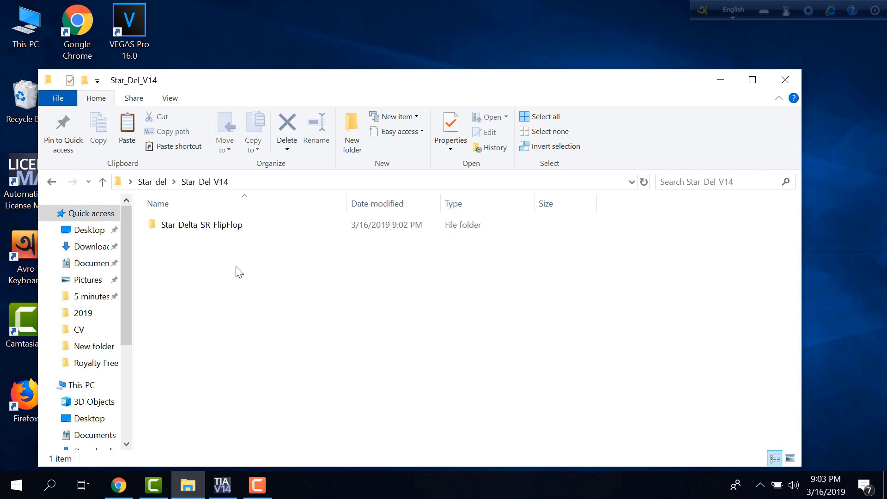
{"action": "double_click", "coordinate": [235, 231]}
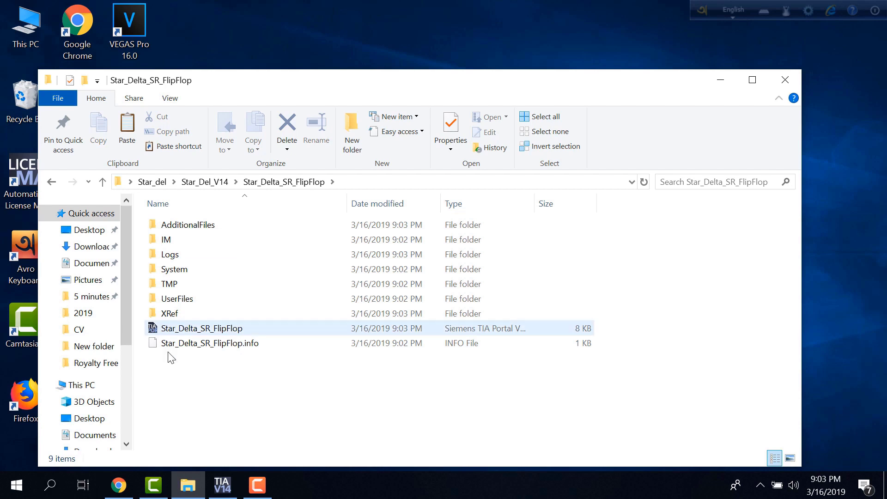
{"action": "left_click", "coordinate": [181, 330]}
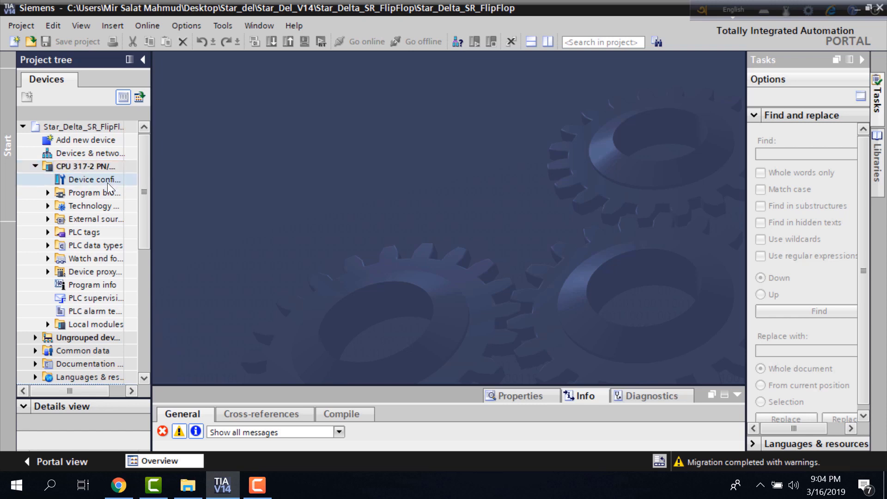
Expand the CPU 317-2 PN/DP program blocks and open Star Delta Automation [FC1].
{"action": "left_click", "coordinate": [49, 193]}
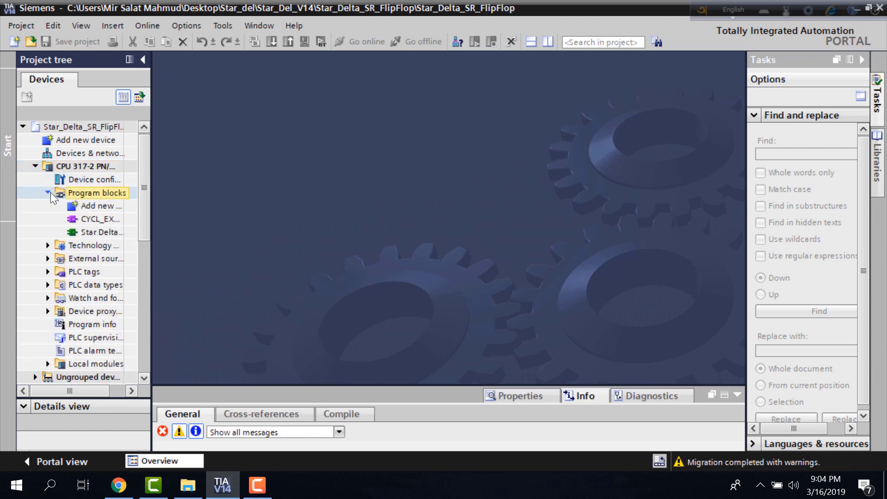
{"action": "left_click", "coordinate": [88, 236]}
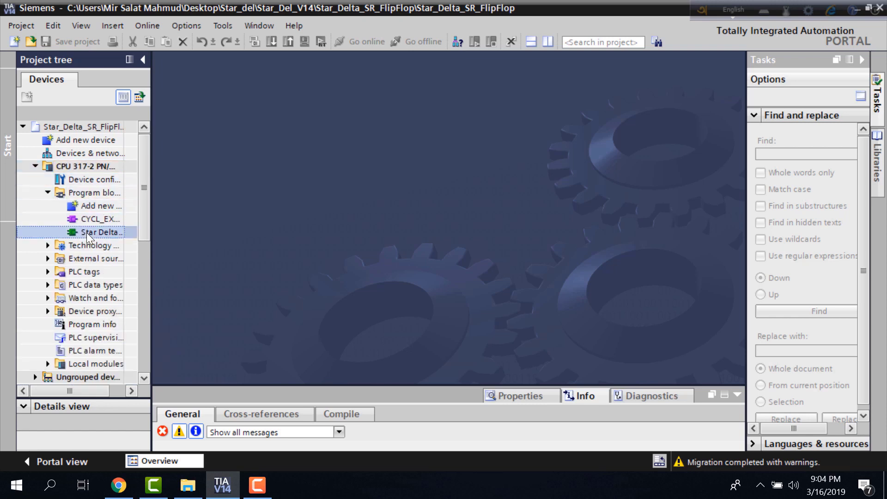
{"action": "double_click", "coordinate": [77, 234]}
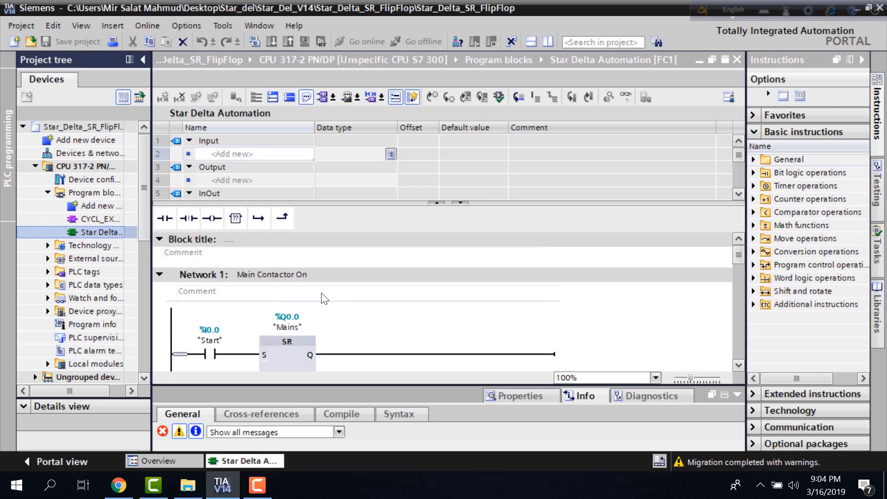
{"action": "left_click", "coordinate": [446, 315]}
{"action": "scroll", "coordinate": [292, 316], "scroll_direction": "down", "scroll_amount": 5}
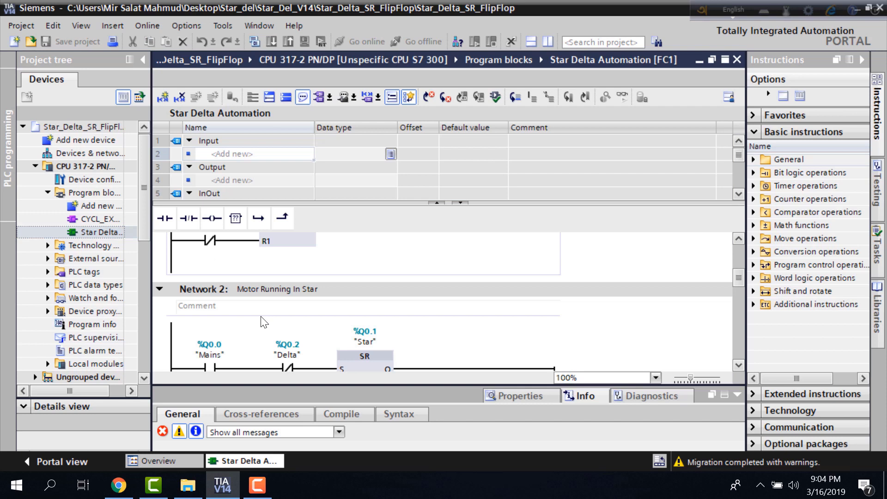
{"action": "scroll", "coordinate": [248, 317], "scroll_direction": "up", "scroll_amount": 3}
{"action": "scroll", "coordinate": [257, 313], "scroll_direction": "down", "scroll_amount": 3}
{"action": "scroll", "coordinate": [244, 320], "scroll_direction": "down", "scroll_amount": 3}
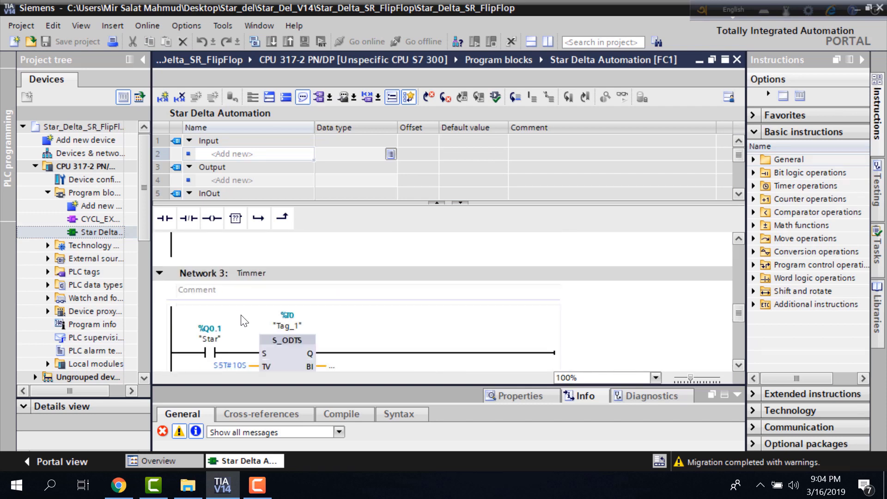
{"action": "scroll", "coordinate": [243, 321], "scroll_direction": "up", "scroll_amount": 3}
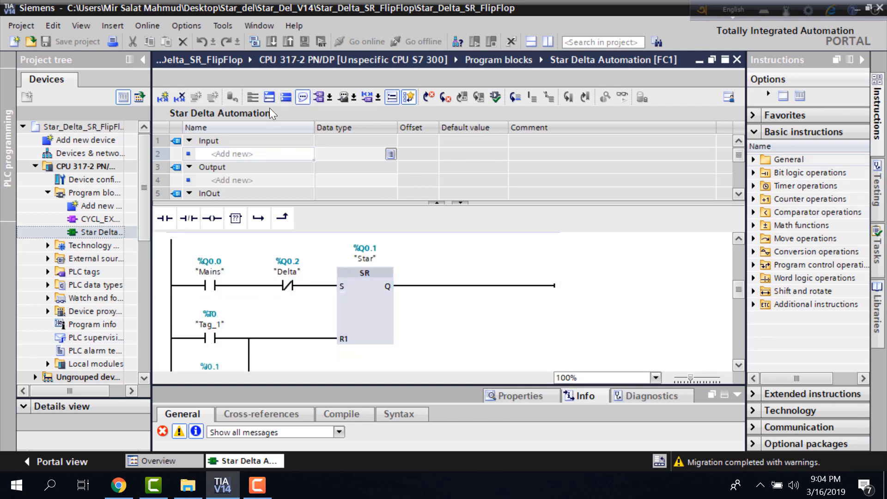
{"action": "left_click", "coordinate": [355, 320]}
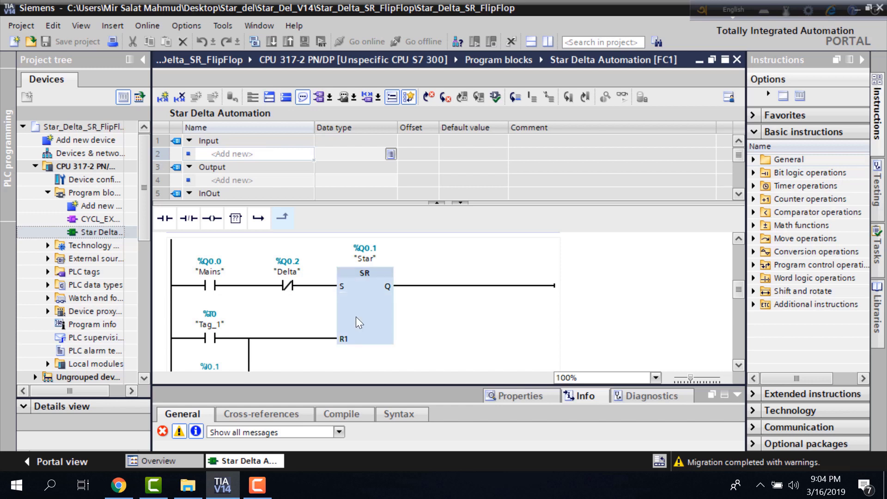
{"action": "left_click", "coordinate": [408, 288]}
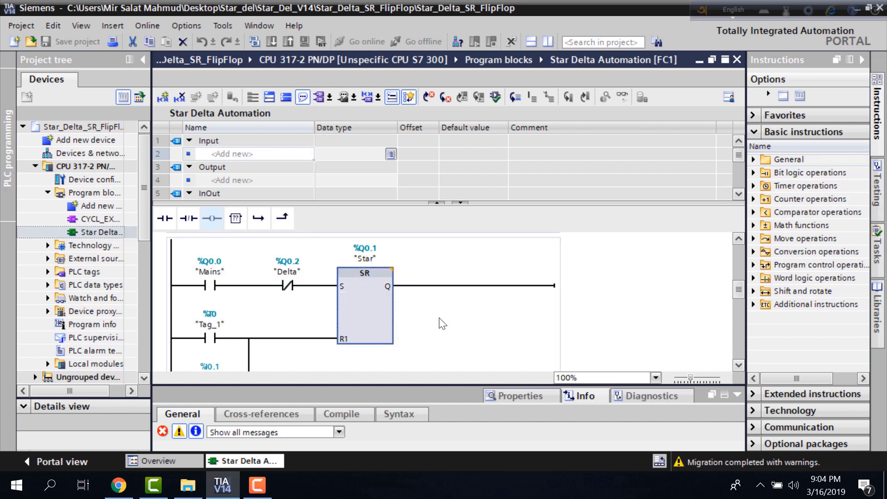